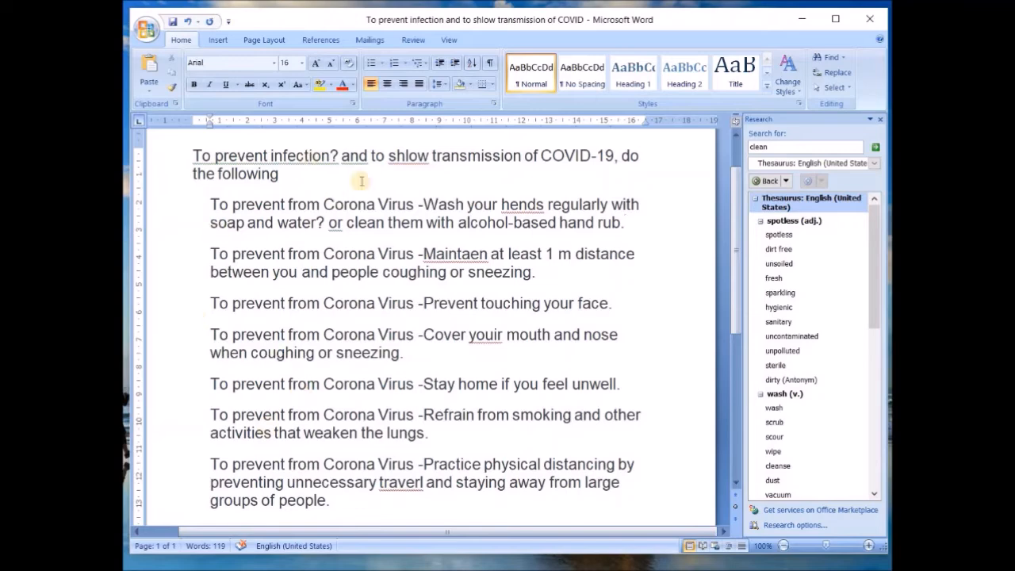
{"action": "left_click", "coordinate": [527, 205]}
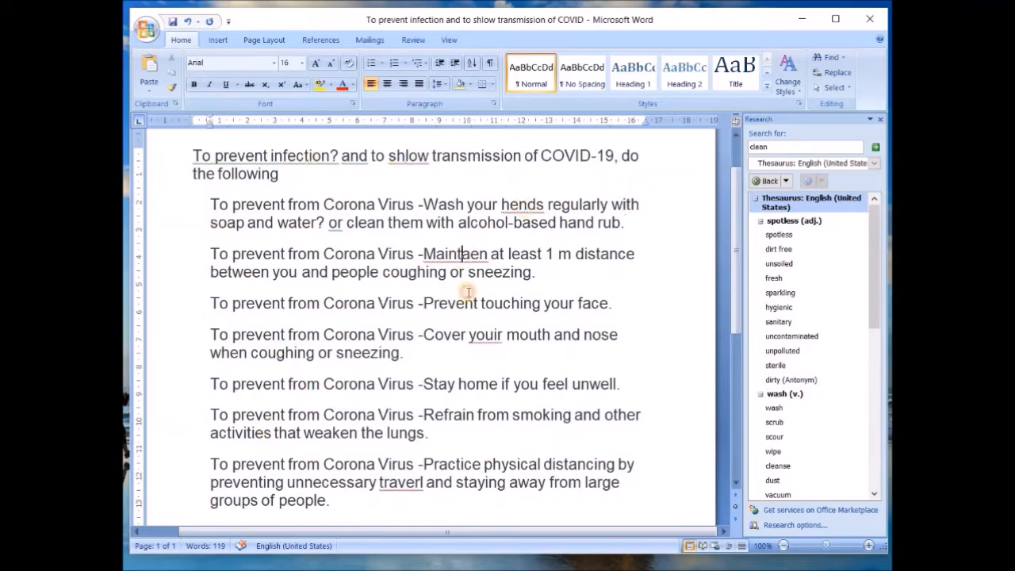
{"action": "left_click", "coordinate": [409, 493]}
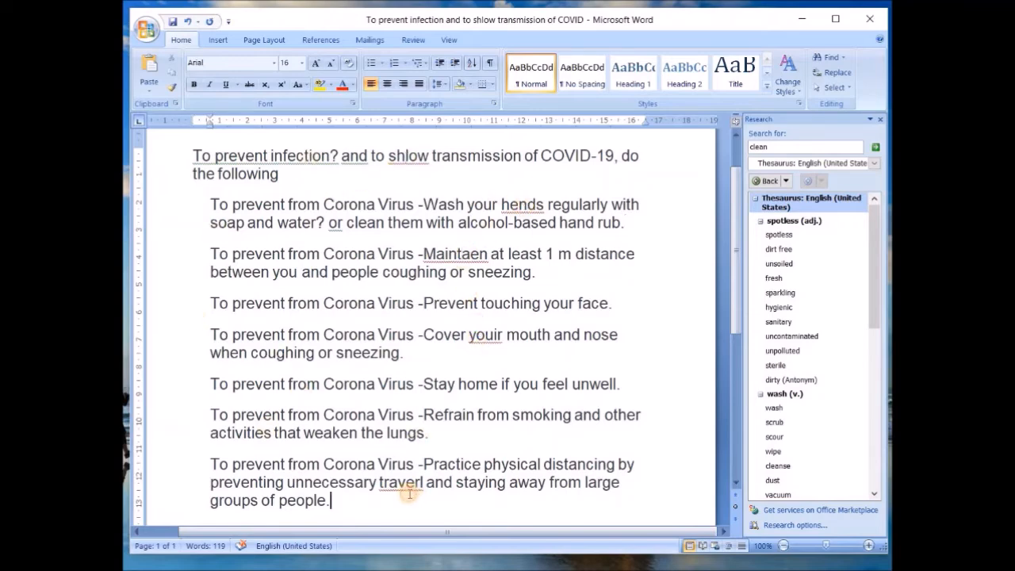
{"action": "left_click", "coordinate": [283, 158]}
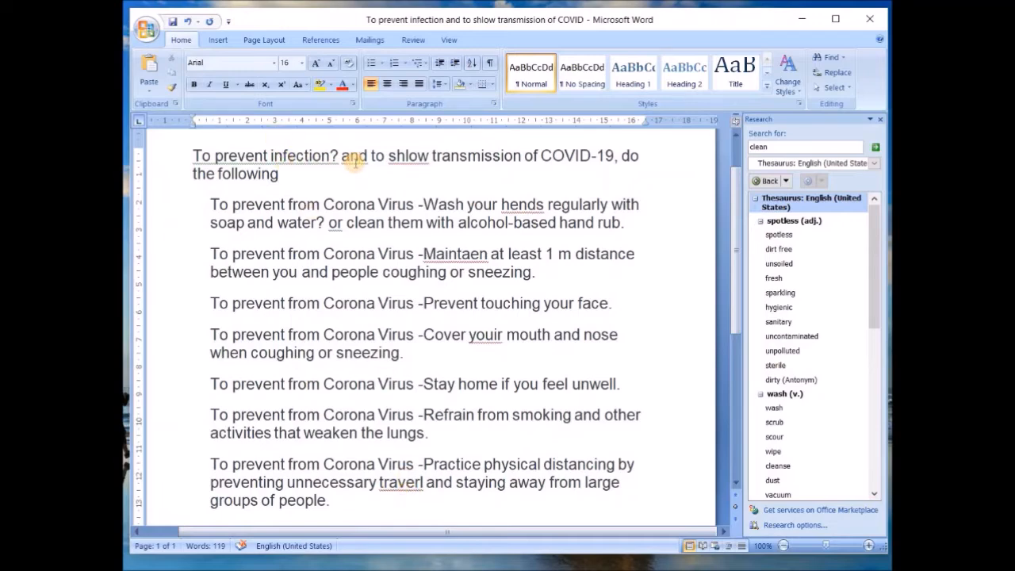
{"action": "left_click", "coordinate": [364, 157]}
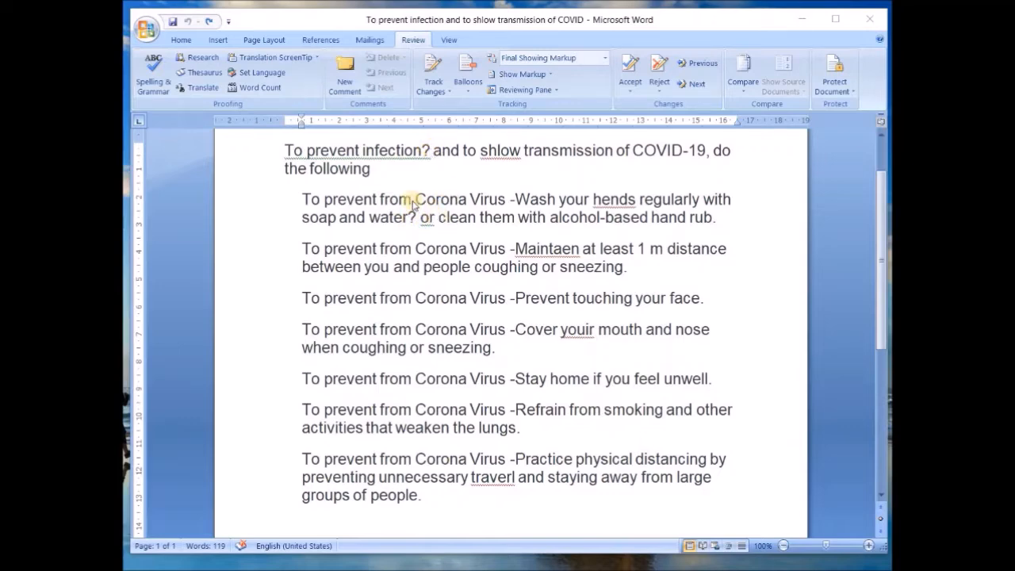
Delete the stray question marks after "infection" in the opening sentence and after "water" in the first list item
{"action": "left_click", "coordinate": [426, 155]}
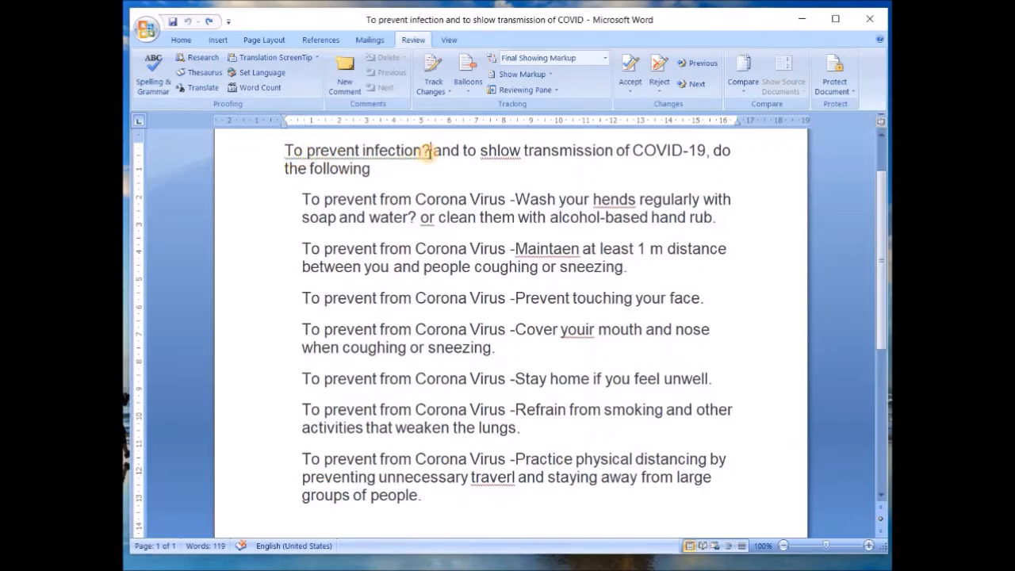
{"action": "left_click", "coordinate": [409, 215]}
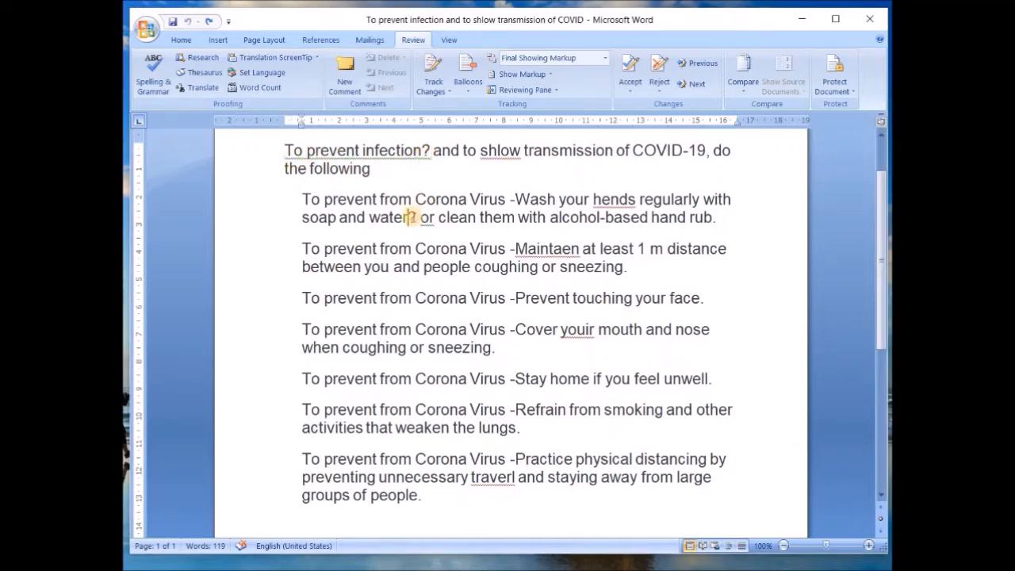
{"action": "left_click", "coordinate": [426, 152]}
{"action": "key", "text": "BackSpace"}
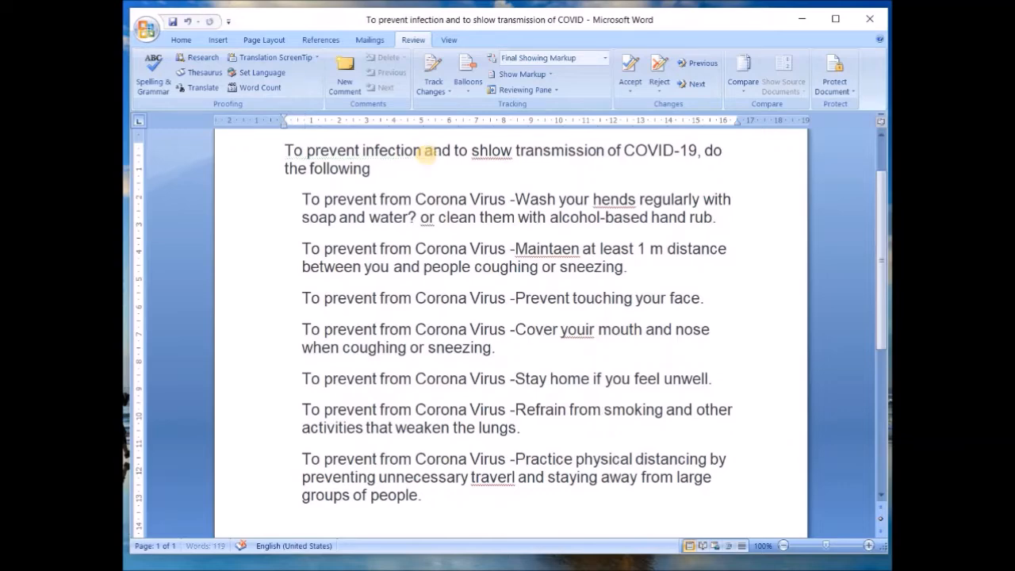
{"action": "left_click", "coordinate": [413, 217]}
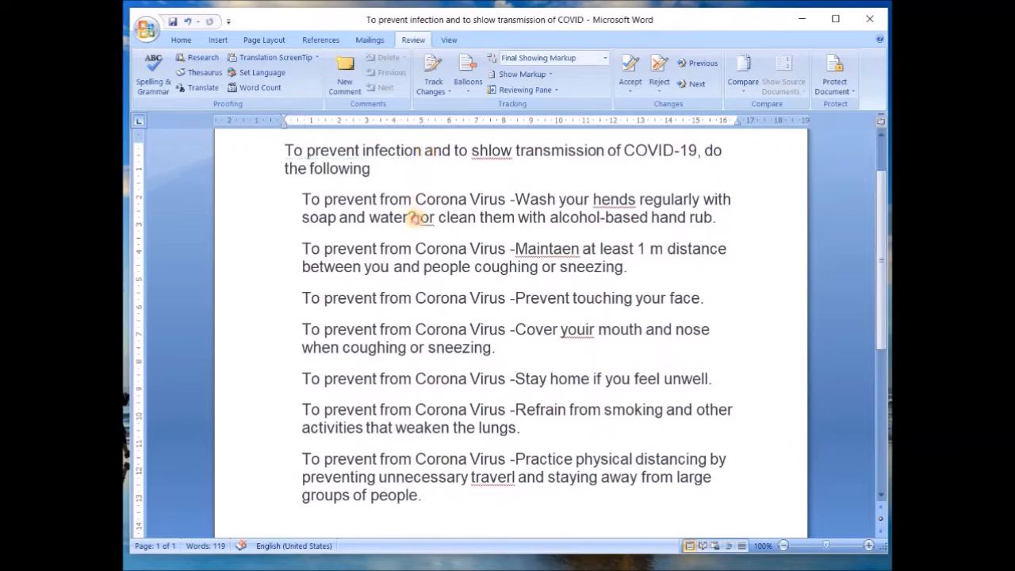
{"action": "key", "text": "BackSpace"}
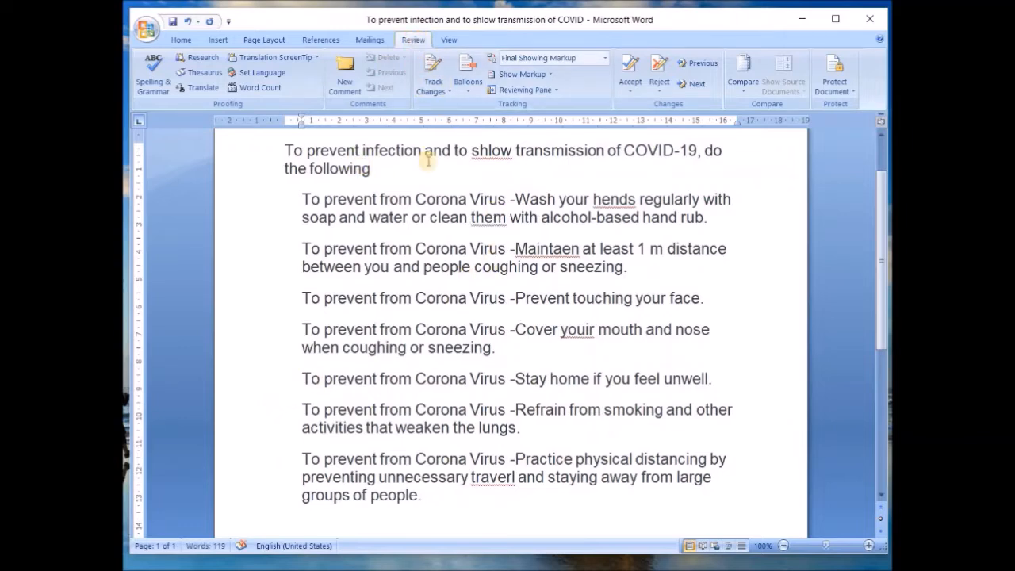
Run the spelling and grammar check and change "shlow" in the opening sentence to "show"
{"action": "left_click", "coordinate": [490, 151]}
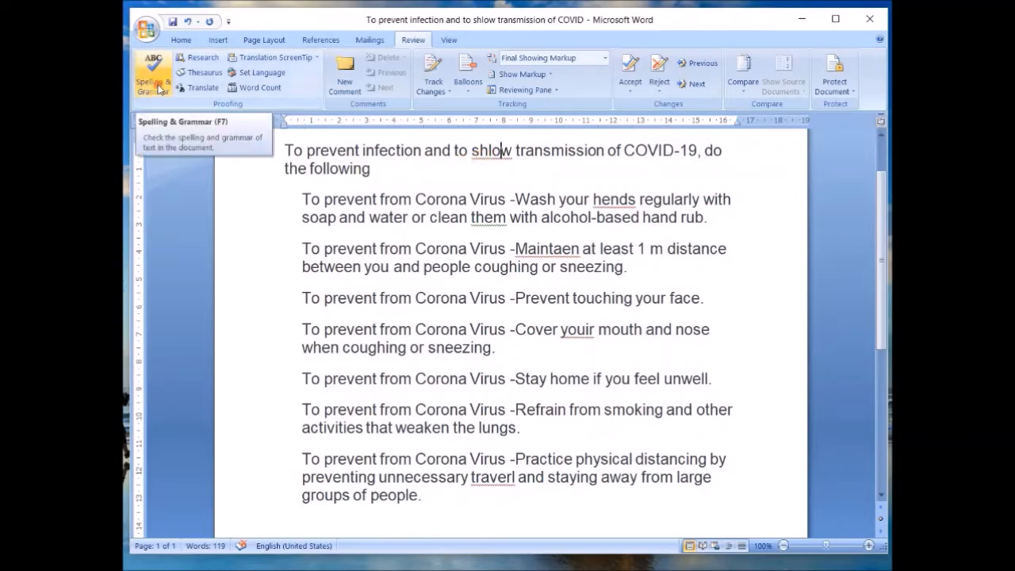
{"action": "left_click", "coordinate": [161, 96]}
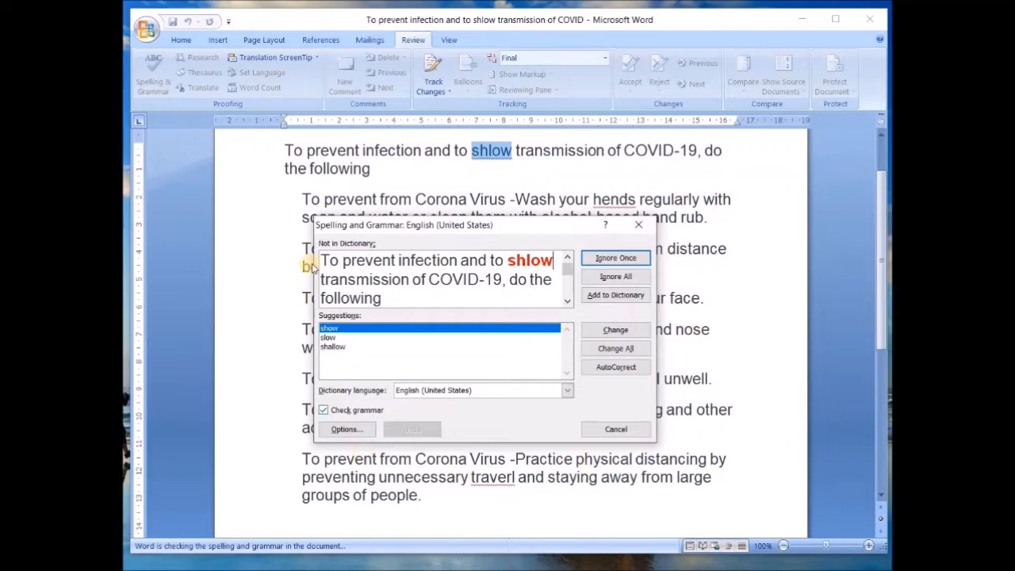
{"action": "left_click_drag", "start_coordinate": [509, 260], "coordinate": [549, 265]}
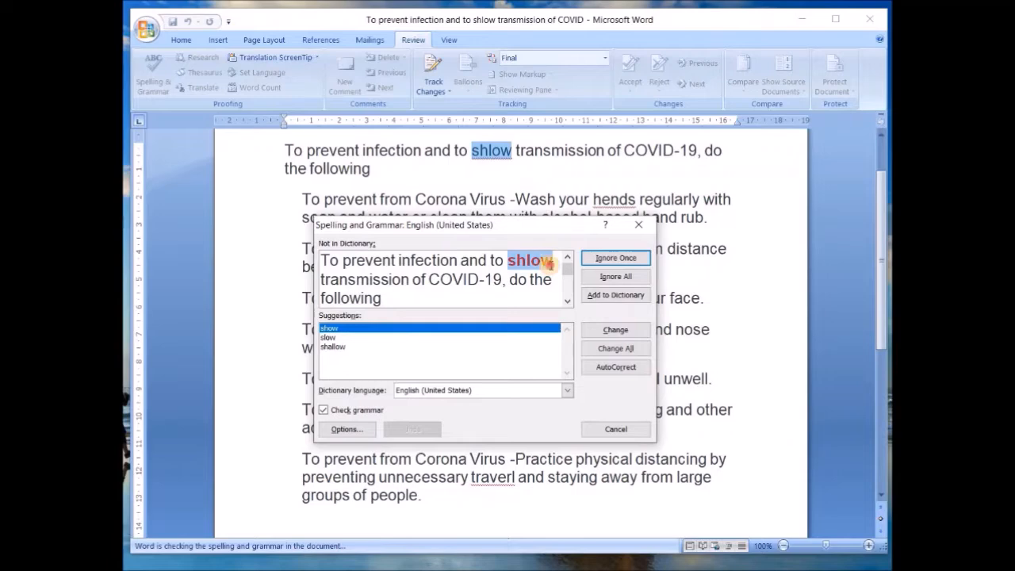
{"action": "left_click", "coordinate": [330, 328]}
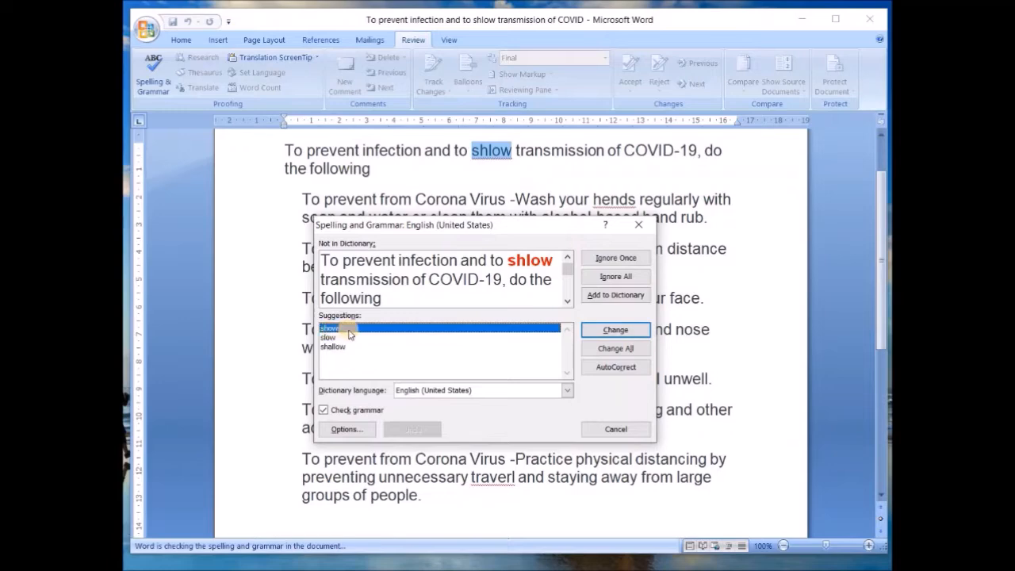
{"action": "left_click", "coordinate": [623, 333]}
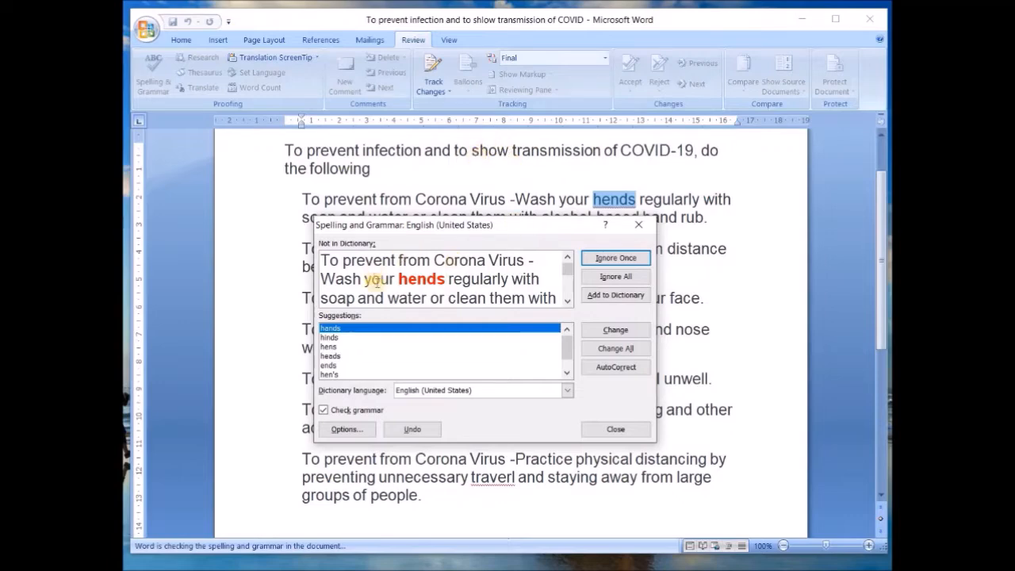
Replace the misspelled "hends" in the hand-washing item with the suggestion "hands"
{"action": "left_click_drag", "start_coordinate": [447, 279], "coordinate": [401, 272]}
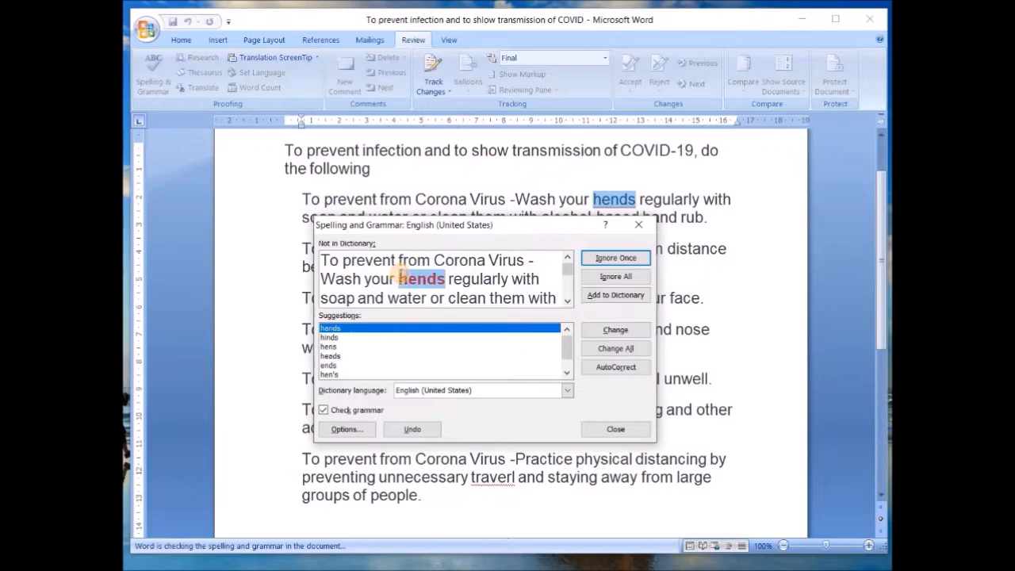
{"action": "left_click", "coordinate": [331, 330]}
{"action": "left_click", "coordinate": [330, 332]}
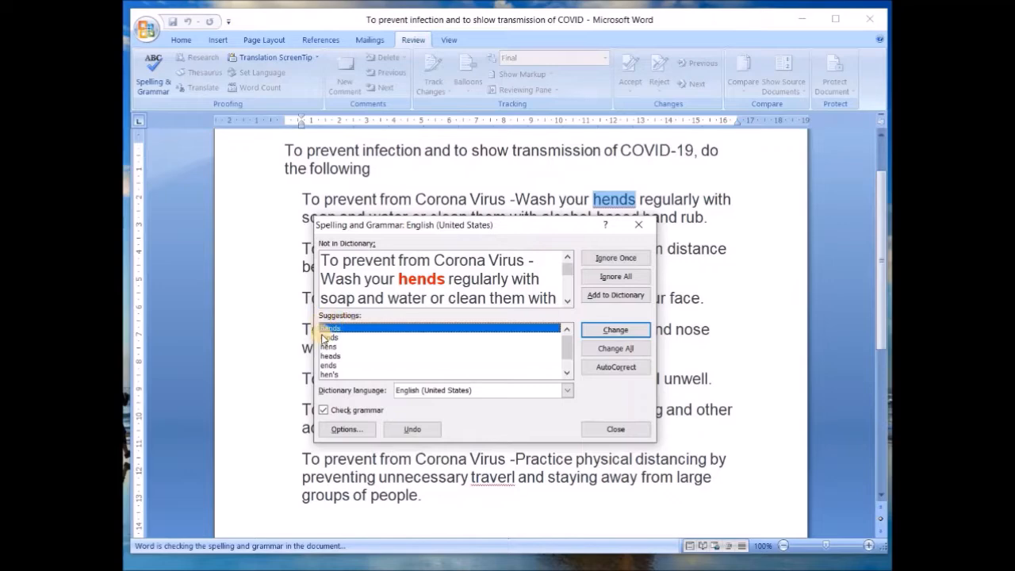
{"action": "left_click", "coordinate": [597, 331]}
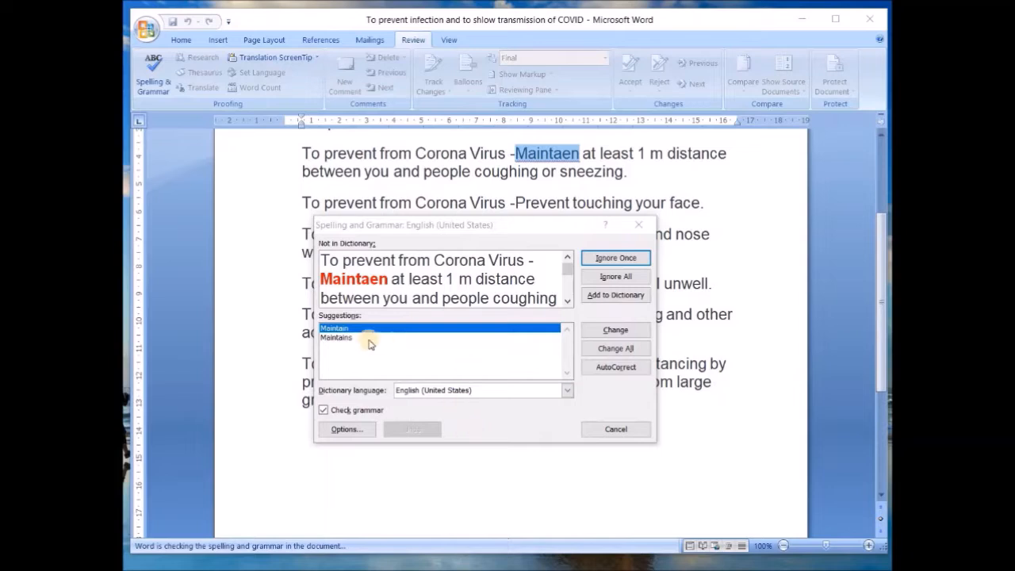
Correct "Maintaen" to "Maintain", "youir" to "your" and "traverl" to "travel", continuing the spelling check through the rest of the document
{"action": "left_click", "coordinate": [617, 332]}
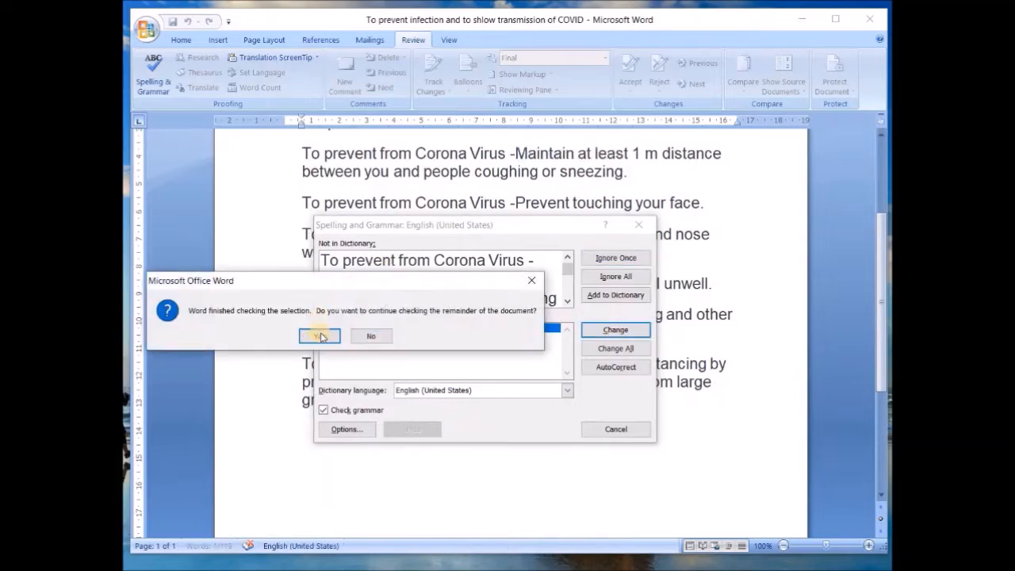
{"action": "left_click", "coordinate": [321, 336]}
{"action": "left_click", "coordinate": [600, 329]}
{"action": "left_click", "coordinate": [594, 330]}
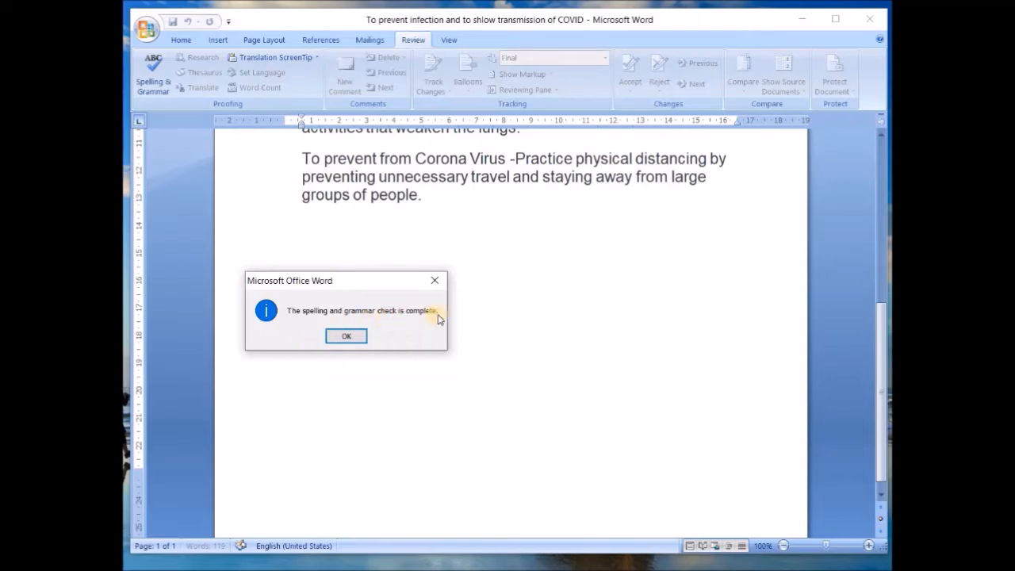
{"action": "left_click", "coordinate": [348, 340]}
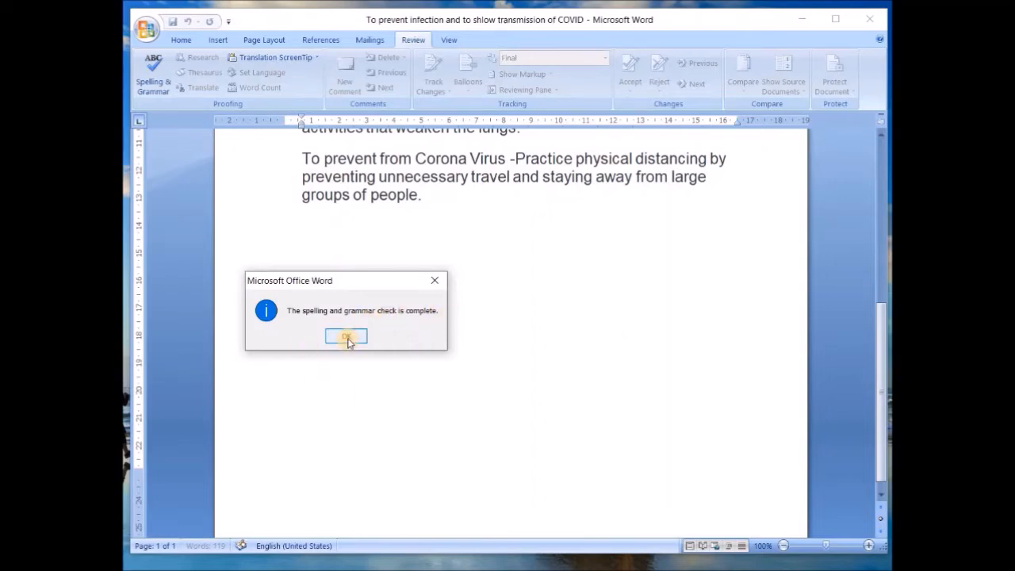
Review the corrected text from the opening sentence to the last list item
{"action": "scroll", "coordinate": [458, 333], "scroll_direction": "up", "scroll_amount": 5}
{"action": "scroll", "coordinate": [458, 333], "scroll_direction": "up", "scroll_amount": 2}
{"action": "scroll", "coordinate": [458, 335], "scroll_direction": "down", "scroll_amount": 1}
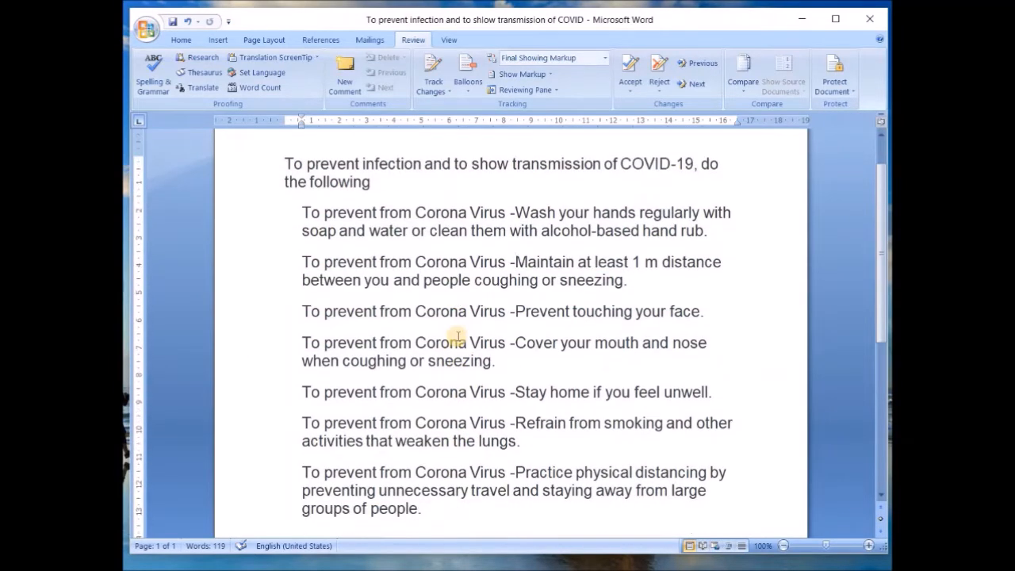
{"action": "scroll", "coordinate": [458, 335], "scroll_direction": "up", "scroll_amount": 1}
{"action": "scroll", "coordinate": [459, 335], "scroll_direction": "down", "scroll_amount": 2}
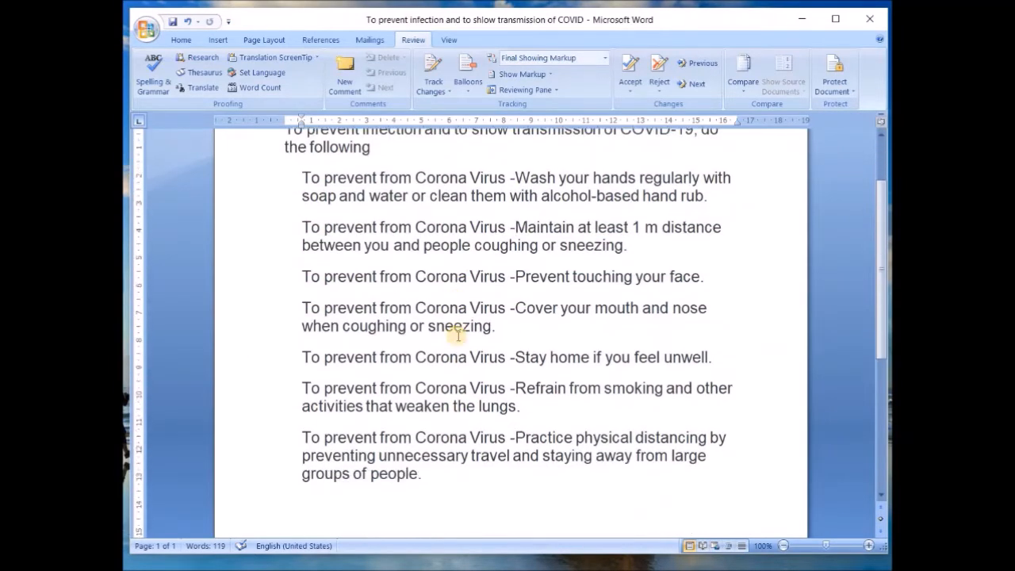
{"action": "scroll", "coordinate": [459, 335], "scroll_direction": "up", "scroll_amount": 1}
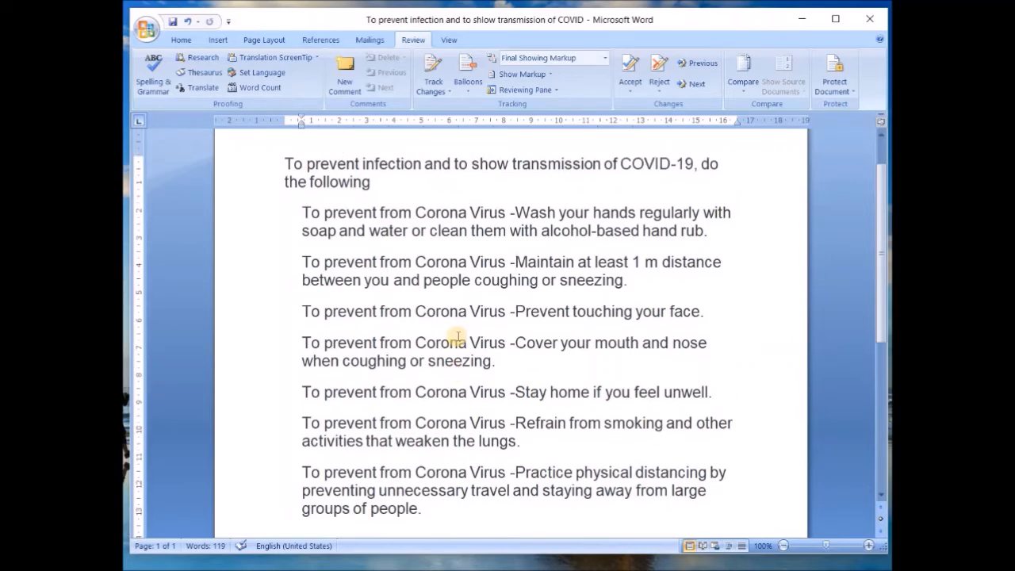
{"action": "left_click", "coordinate": [515, 263]}
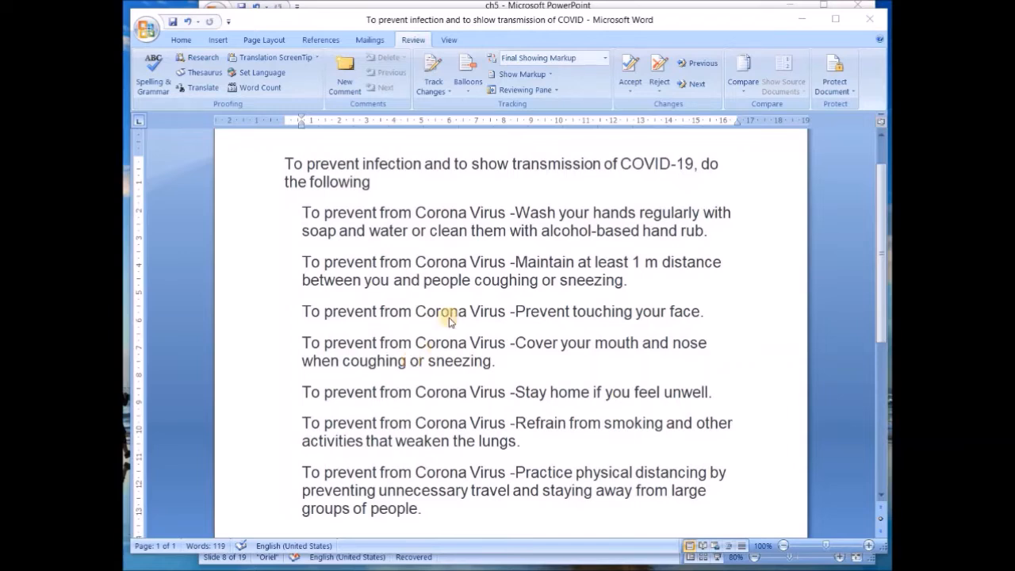
Look up "prevent" from the first list item in the thesaurus and replace it there with the synonym "avoid"
{"action": "left_click", "coordinate": [354, 212]}
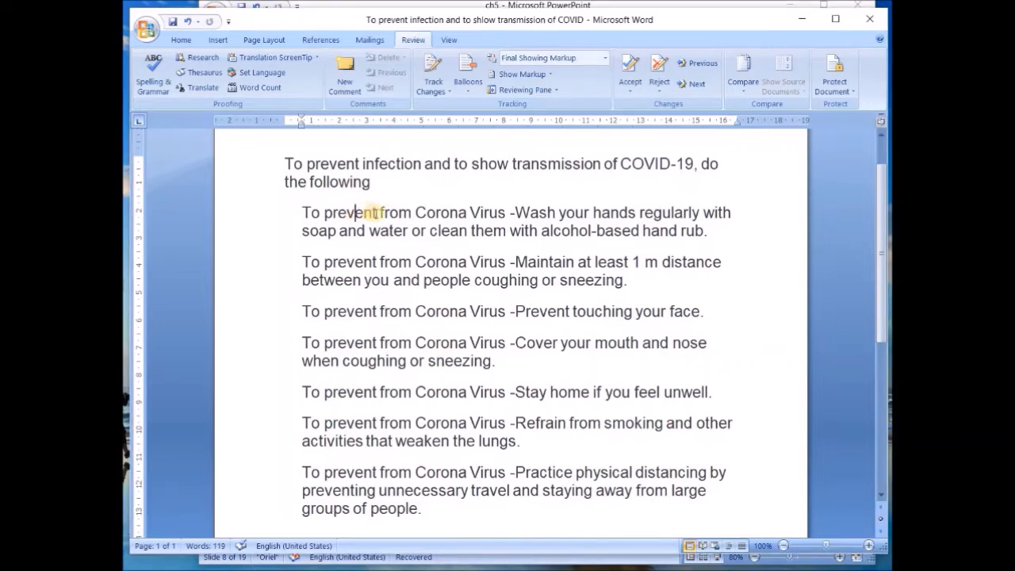
{"action": "left_click", "coordinate": [325, 212]}
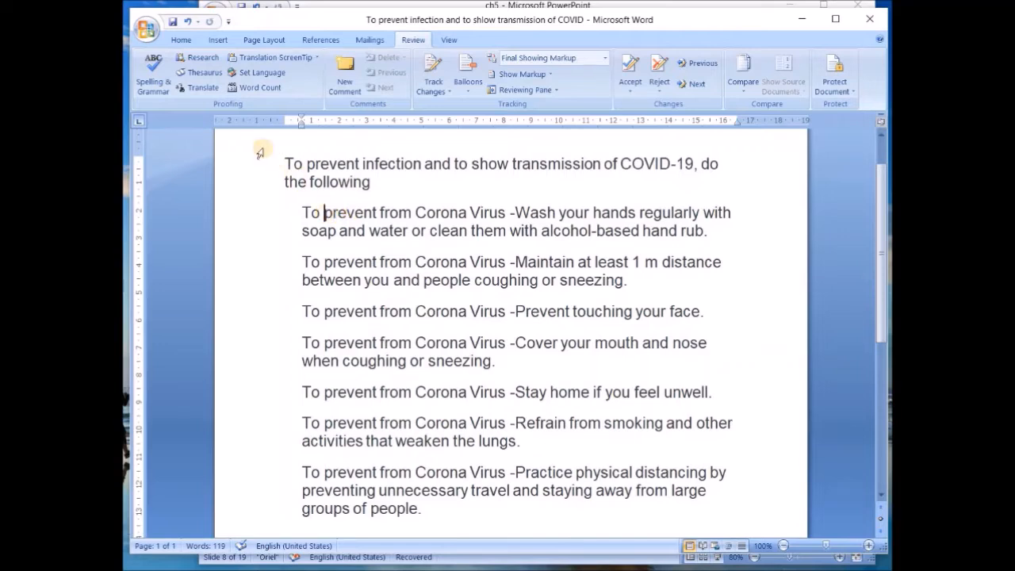
{"action": "left_click", "coordinate": [205, 73]}
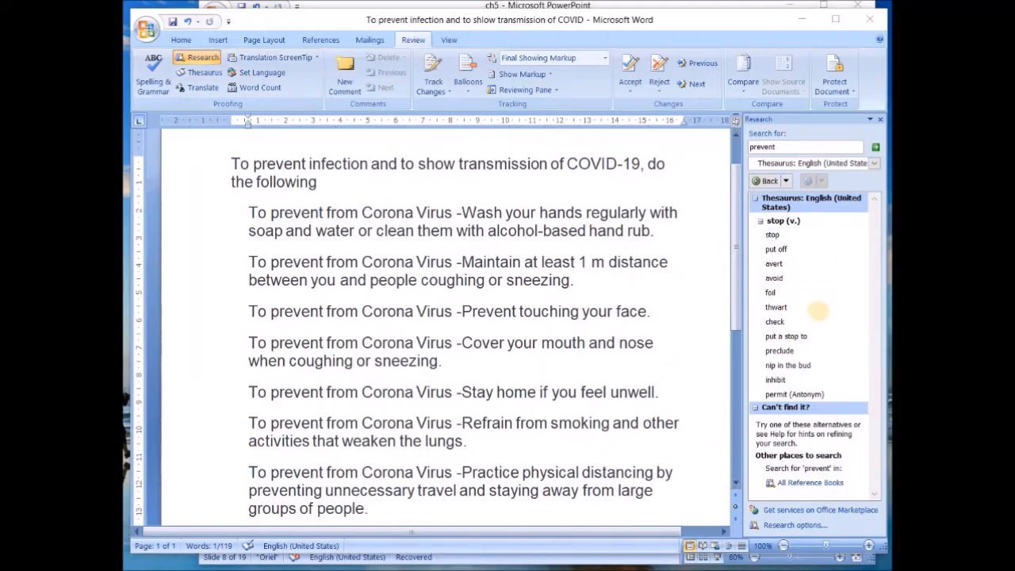
{"action": "left_click", "coordinate": [785, 281]}
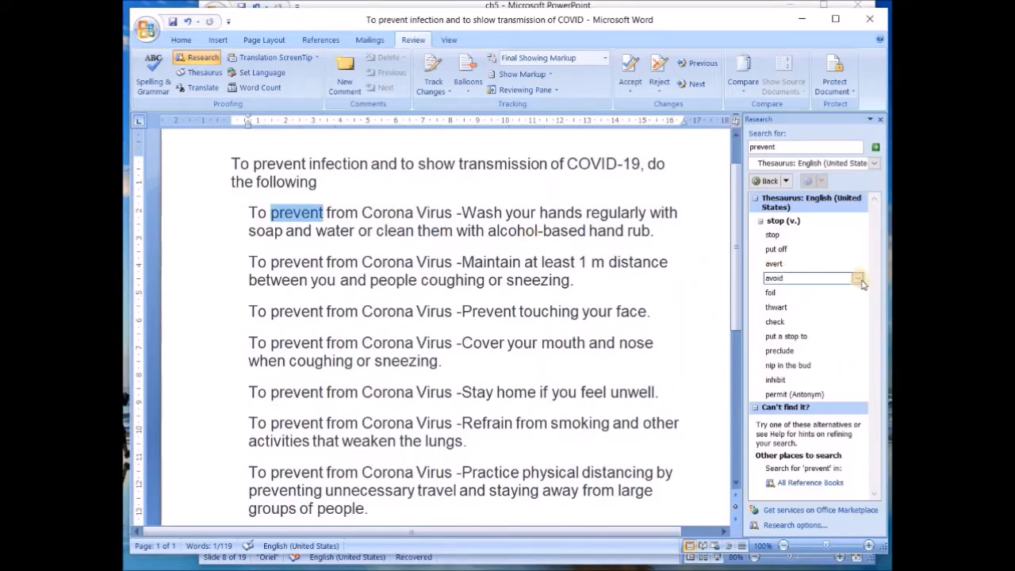
{"action": "left_click", "coordinate": [857, 279]}
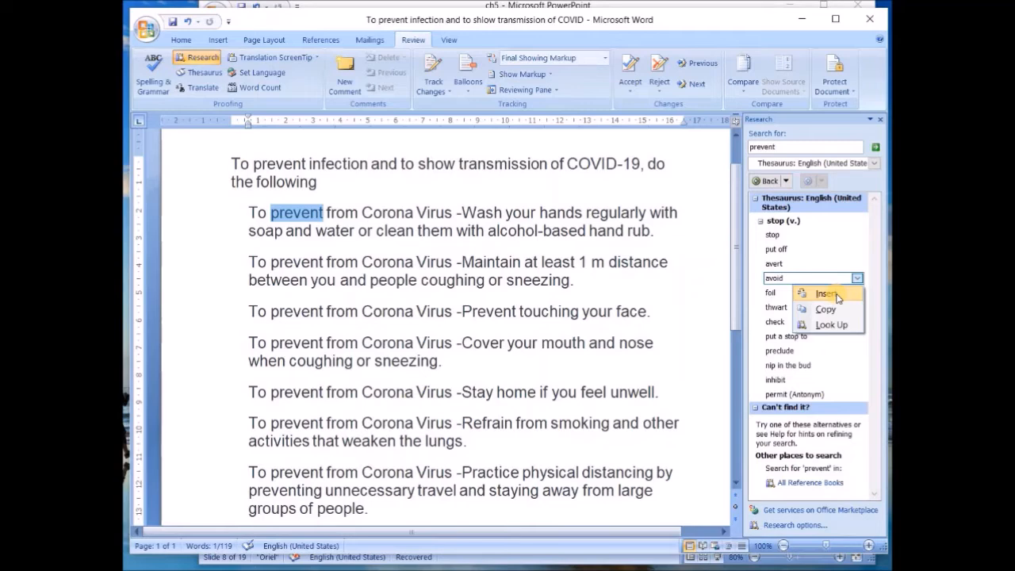
{"action": "left_click", "coordinate": [837, 297]}
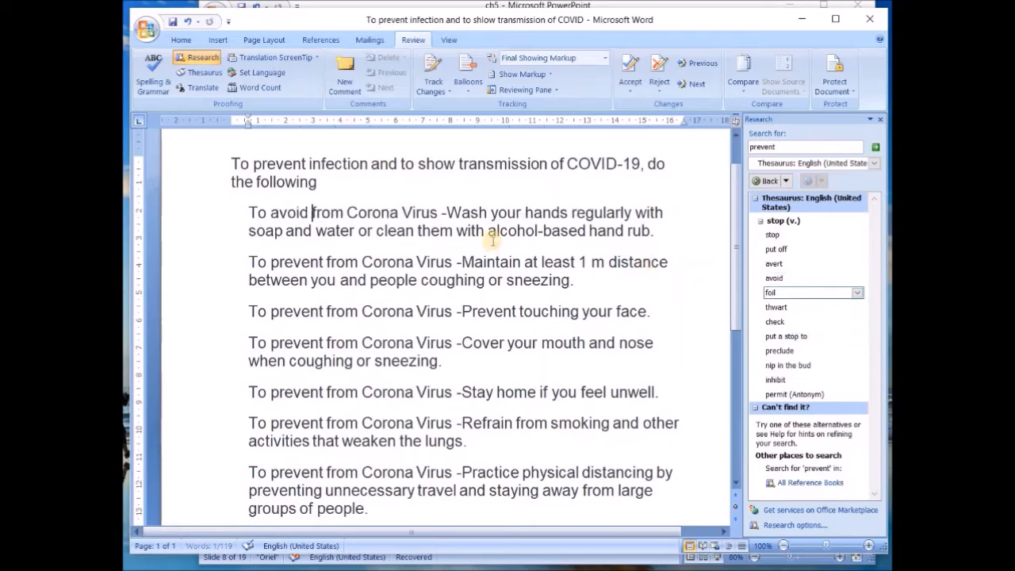
{"action": "mouse_move", "coordinate": [314, 211]}
{"action": "left_mouse_down"}
{"action": "mouse_move", "coordinate": [287, 211]}
{"action": "mouse_move", "coordinate": [309, 211]}
{"action": "left_mouse_up"}
{"action": "left_click", "coordinate": [286, 212]}
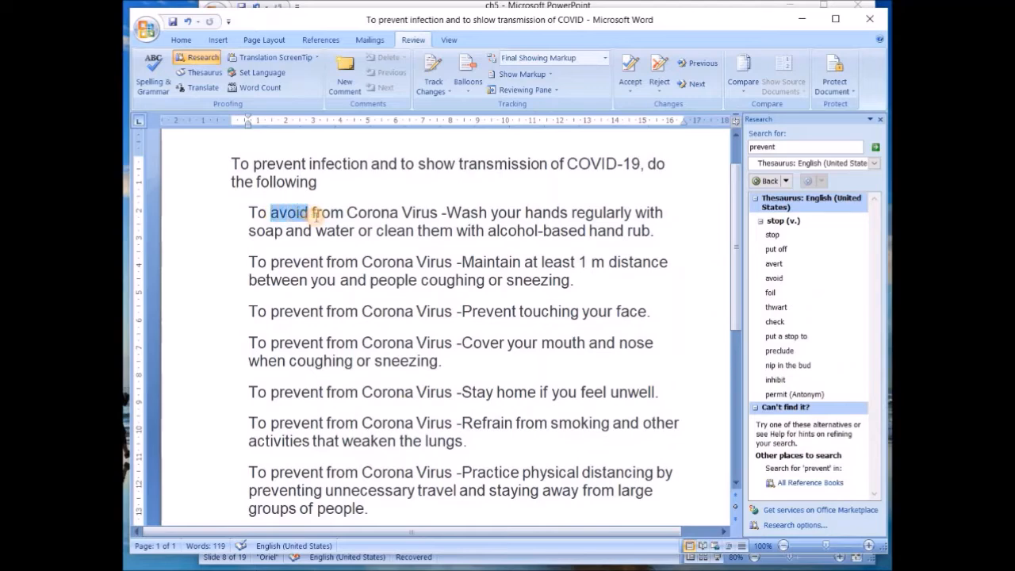